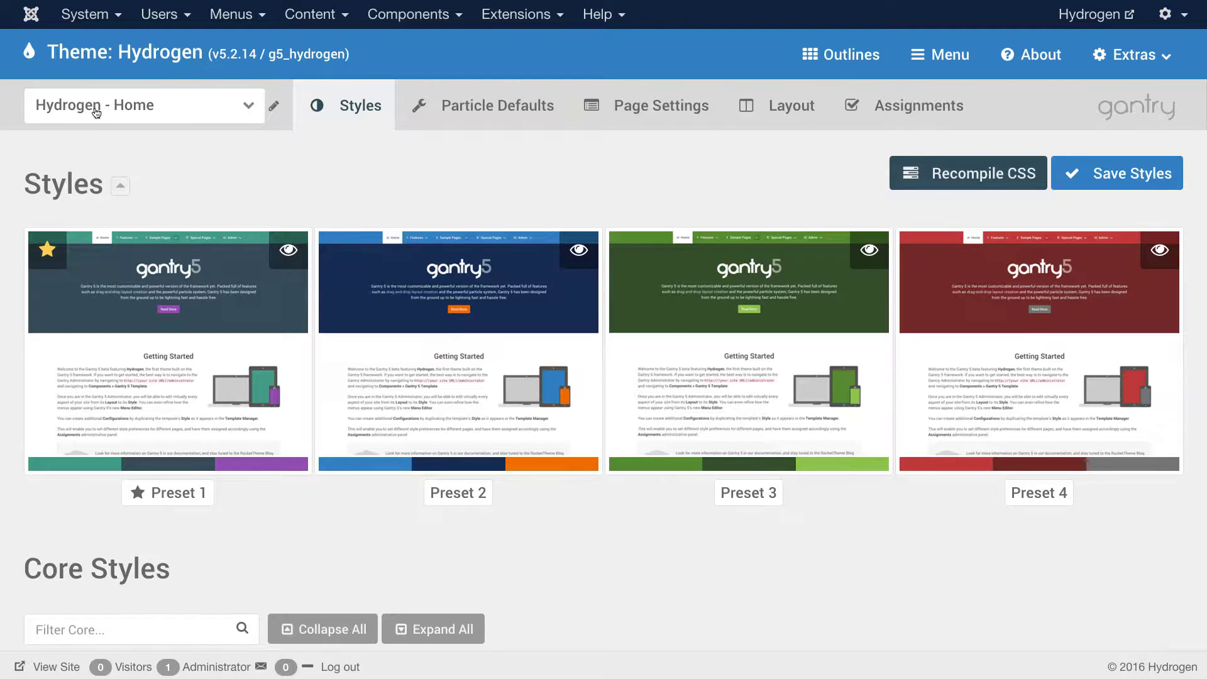
Step: Check the outline list and keep Hydrogen - Home selected
click(190, 116)
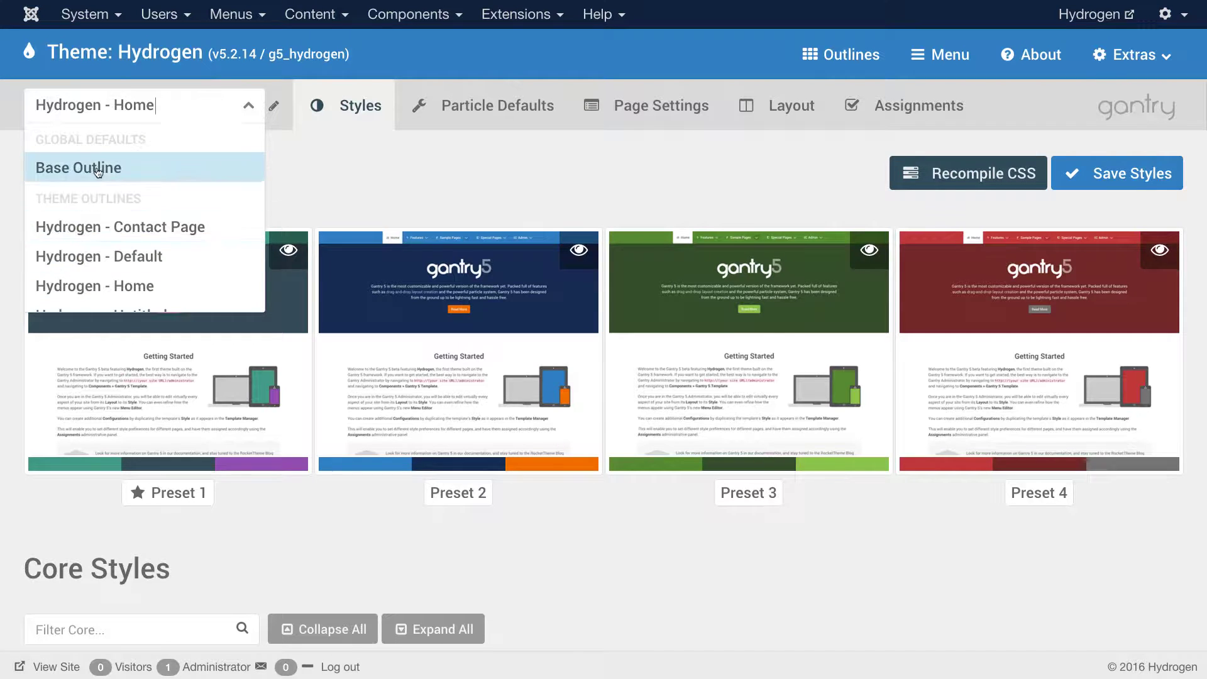
click(757, 145)
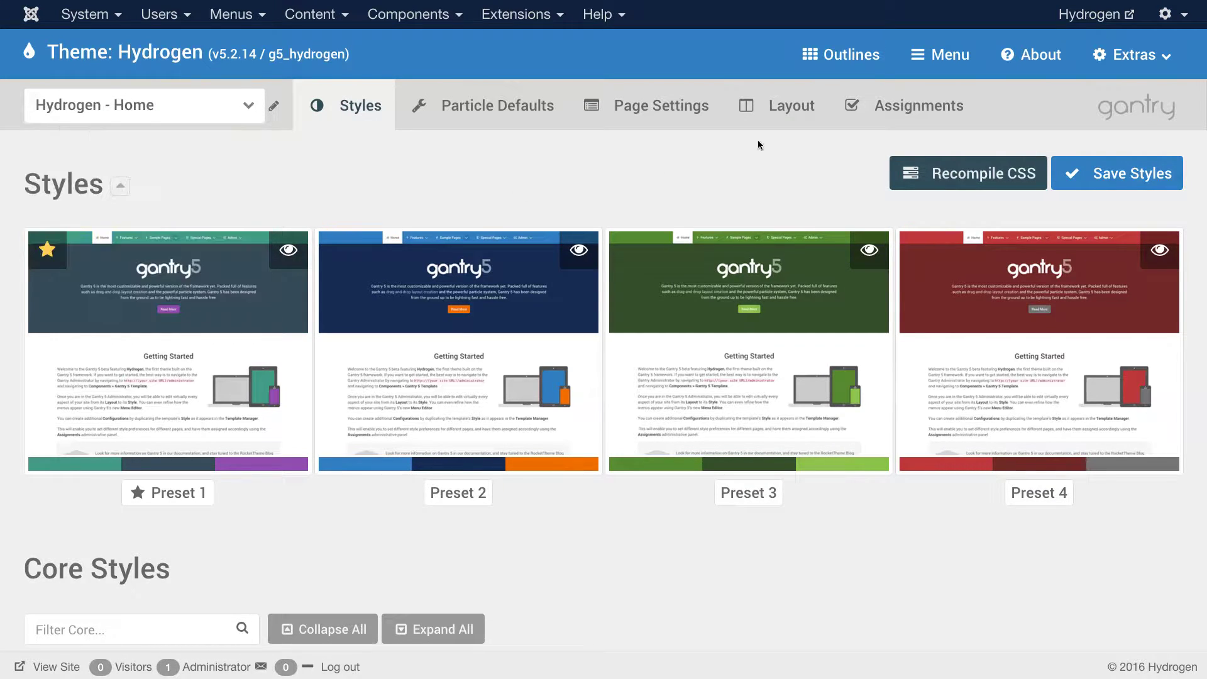
click(779, 105)
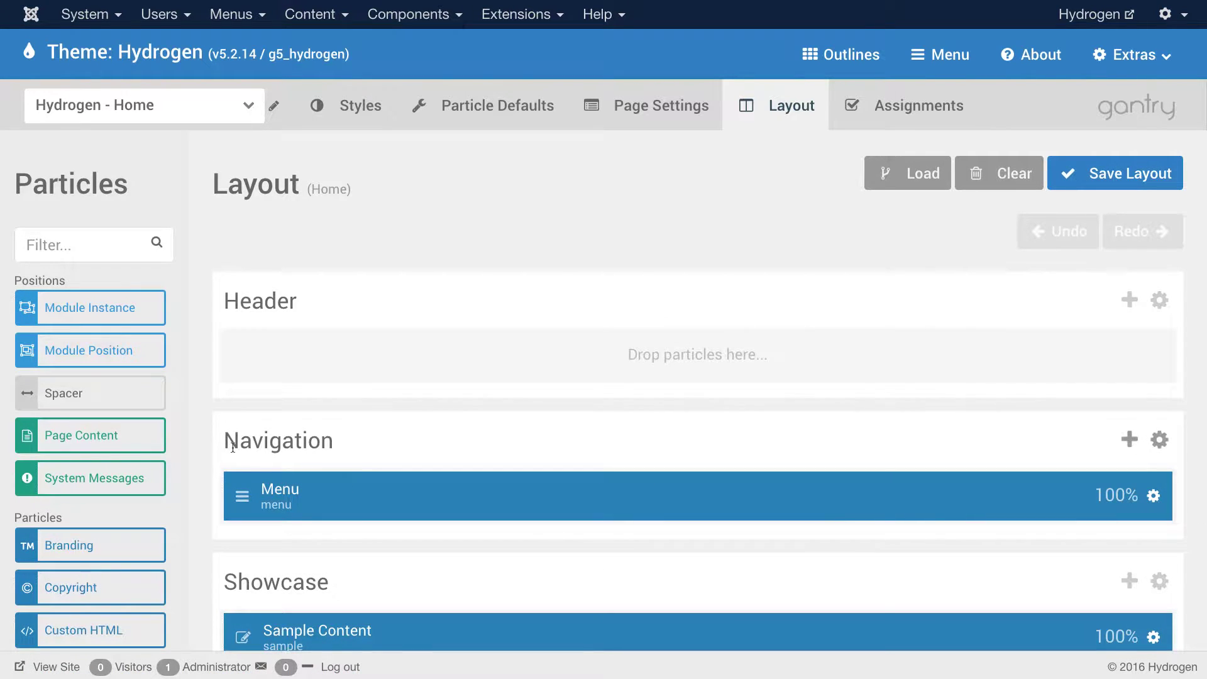
scroll(377, 470, down, 3)
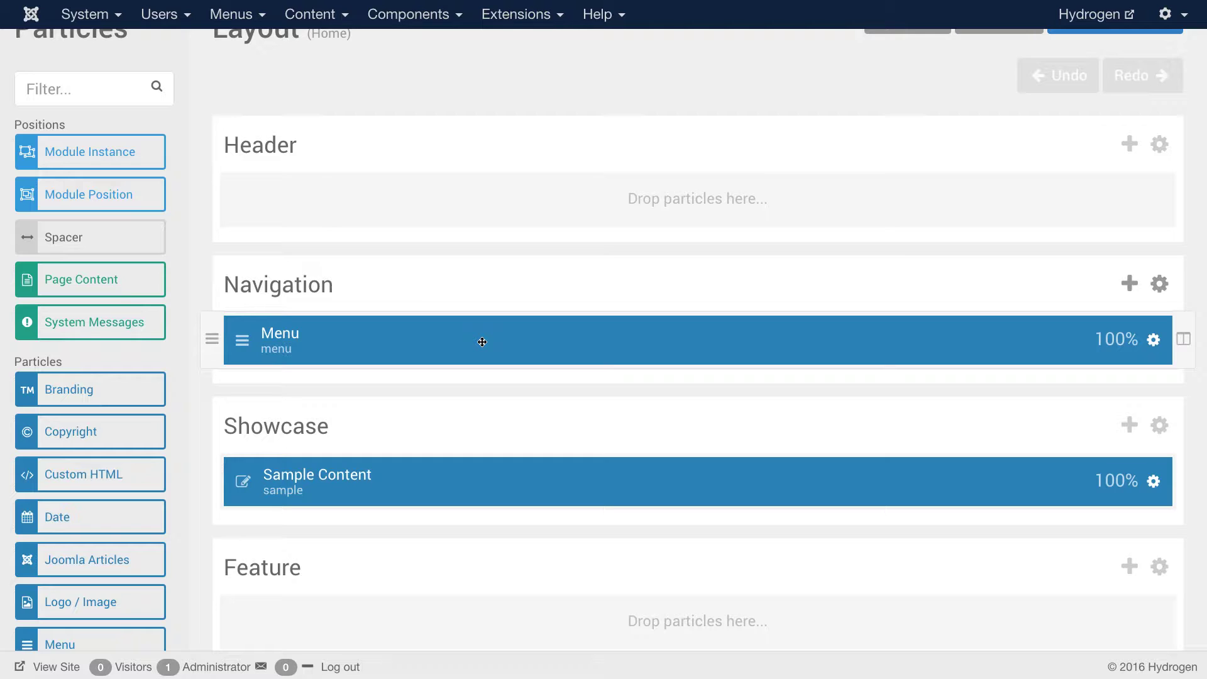
mouse_move(63, 517)
mouse_down()
mouse_move(97, 525)
mouse_move(641, 311)
mouse_move(1094, 352)
mouse_move(176, 539)
mouse_move(41, 517)
mouse_up()
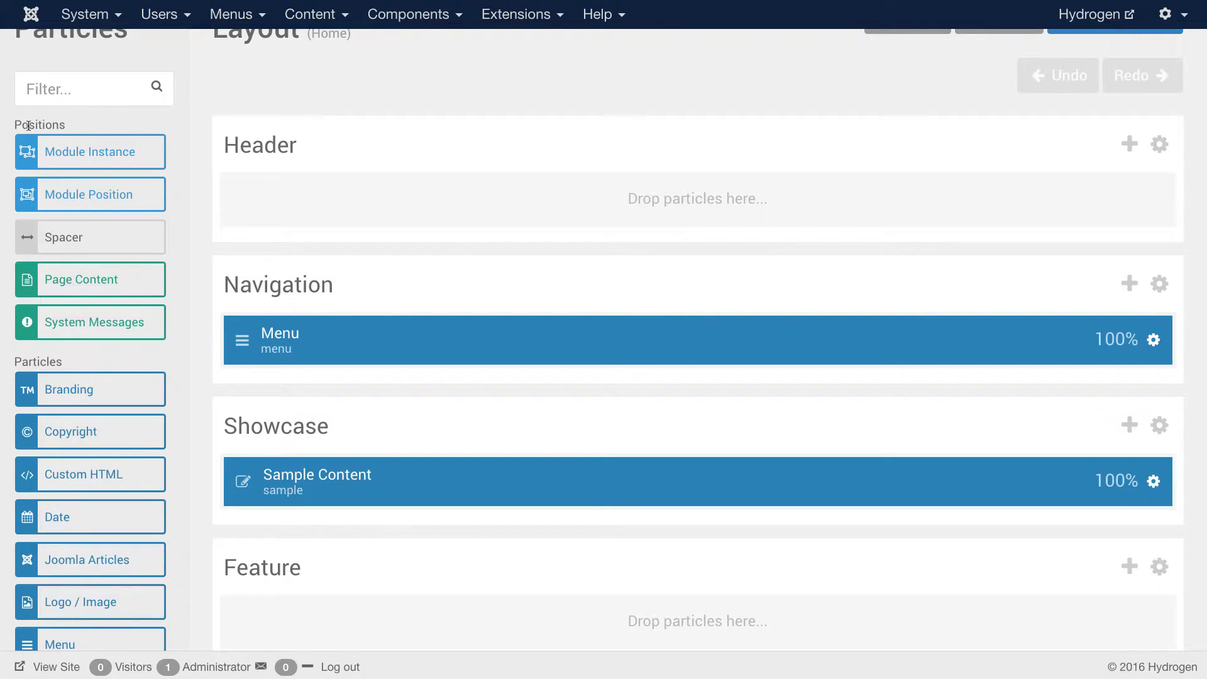
Step: Place a Module Position beside Menu in Navigation, split 70% Menu / 30% position
drag(55, 193, 1106, 339)
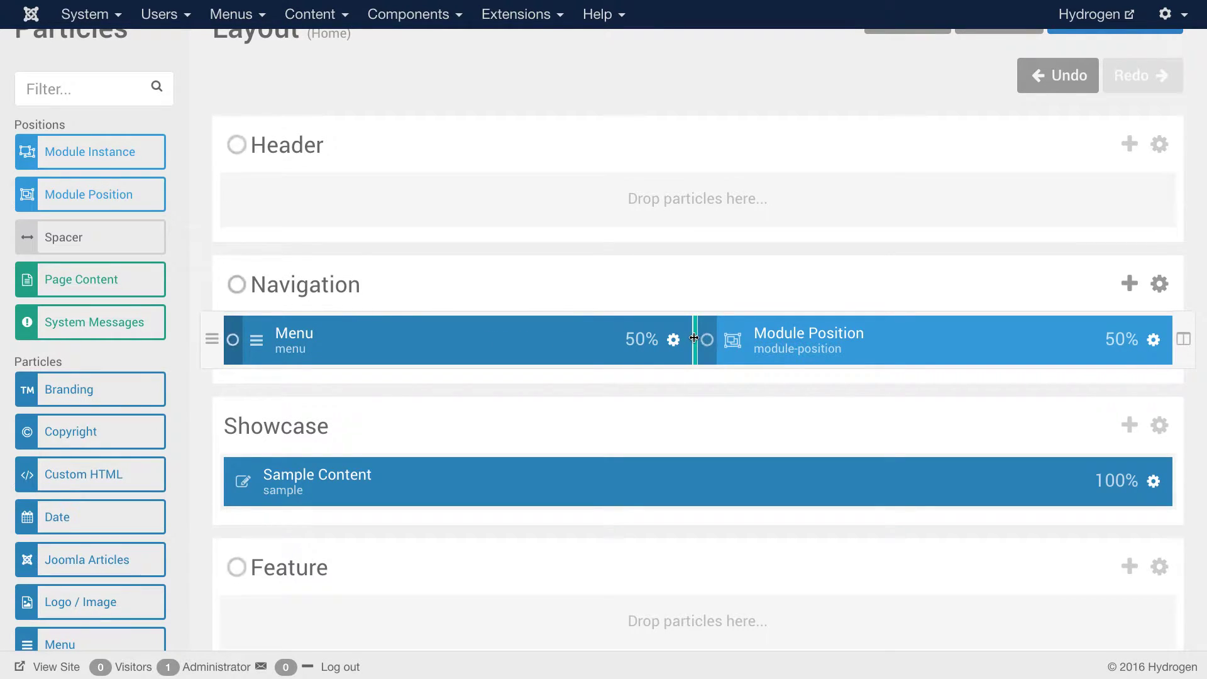
drag(693, 338, 884, 340)
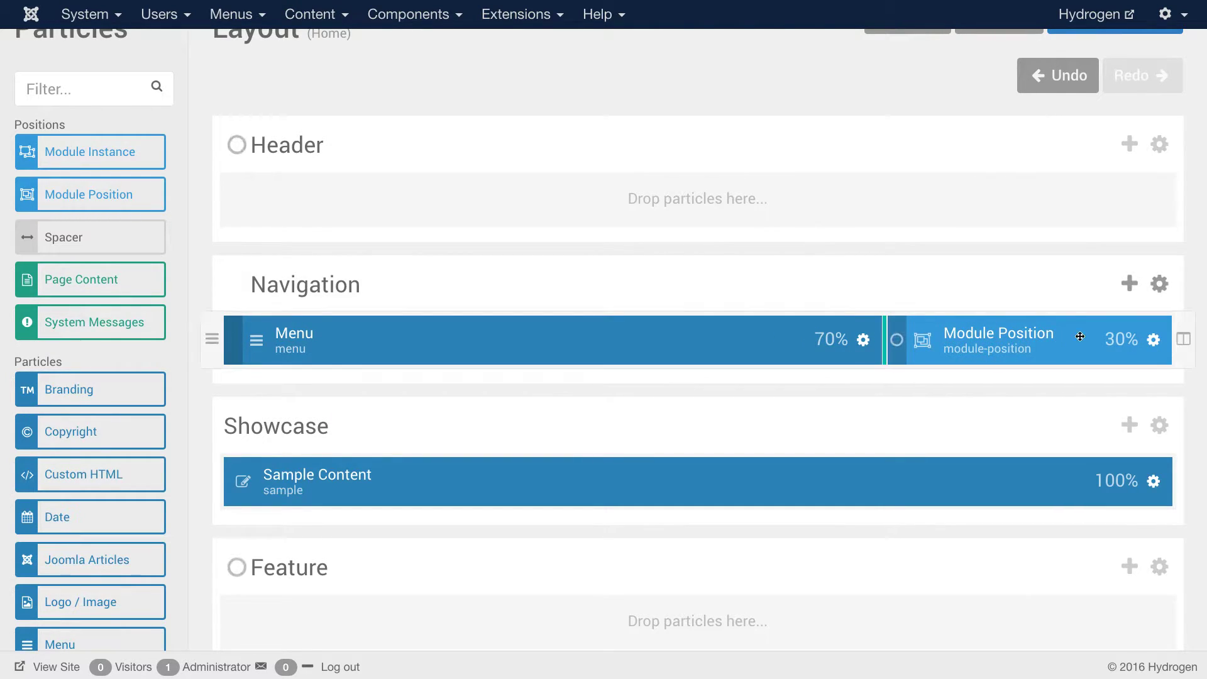
Step: Set the new position's key to navigation-a and its title to Navigation A
click(1154, 341)
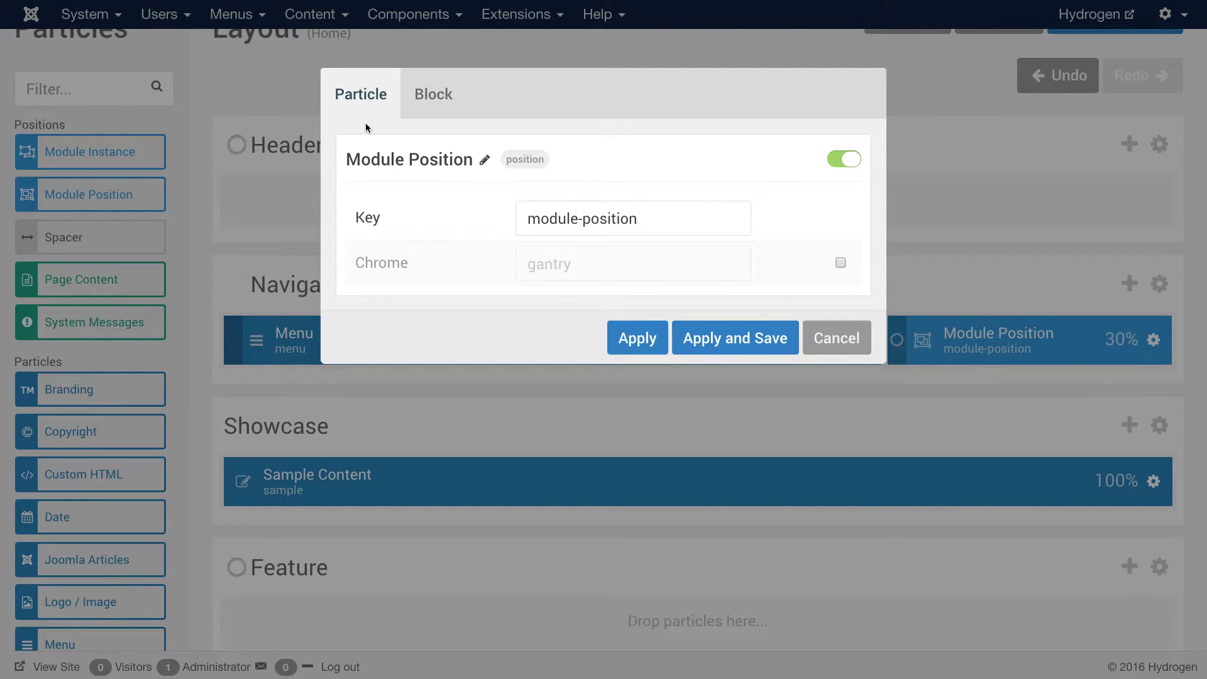
drag(698, 227, 323, 187)
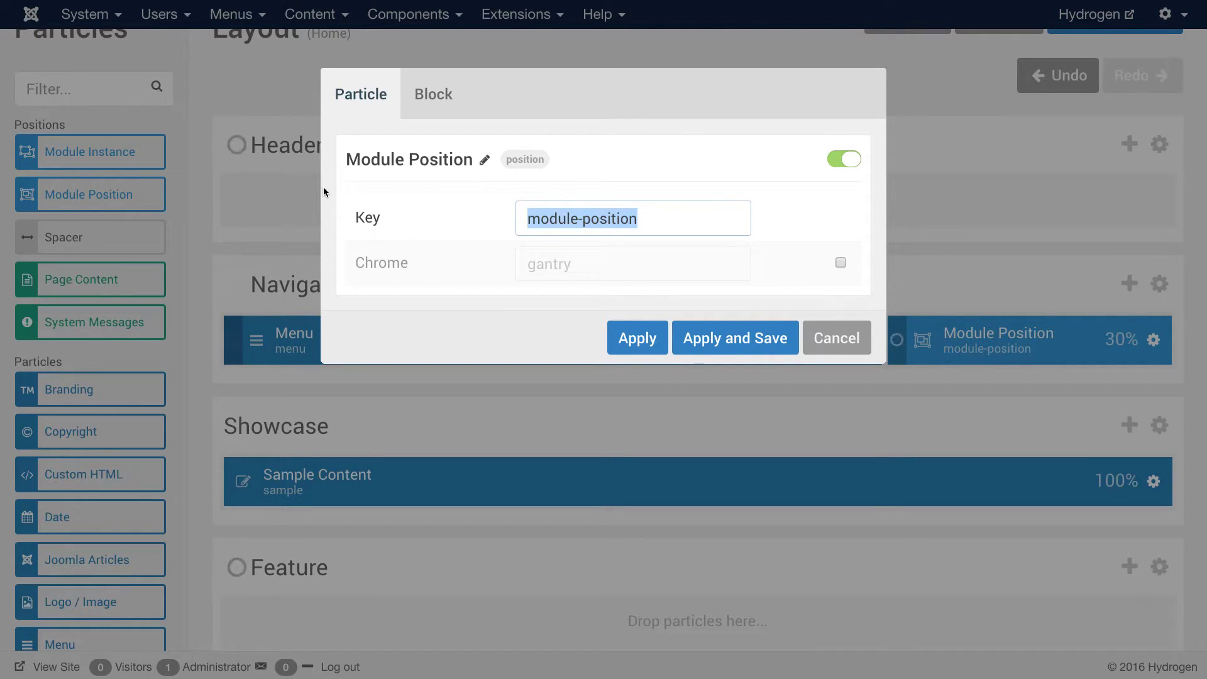
text(nav)
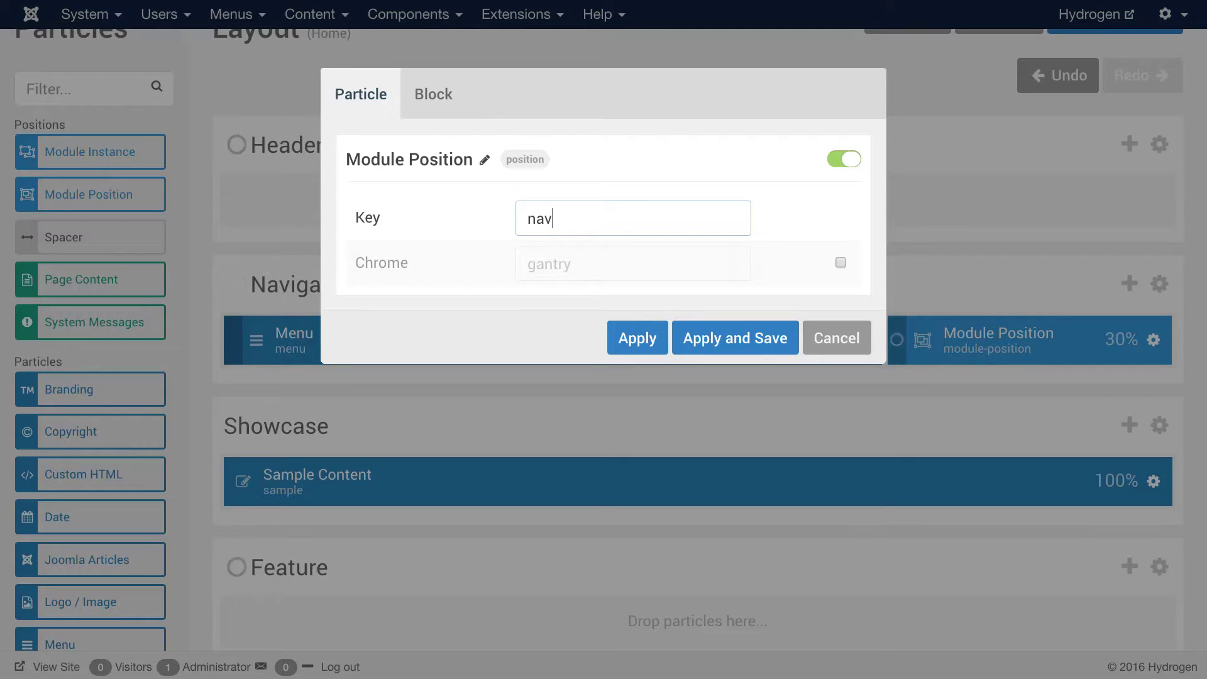
text(igation-a)
click(484, 160)
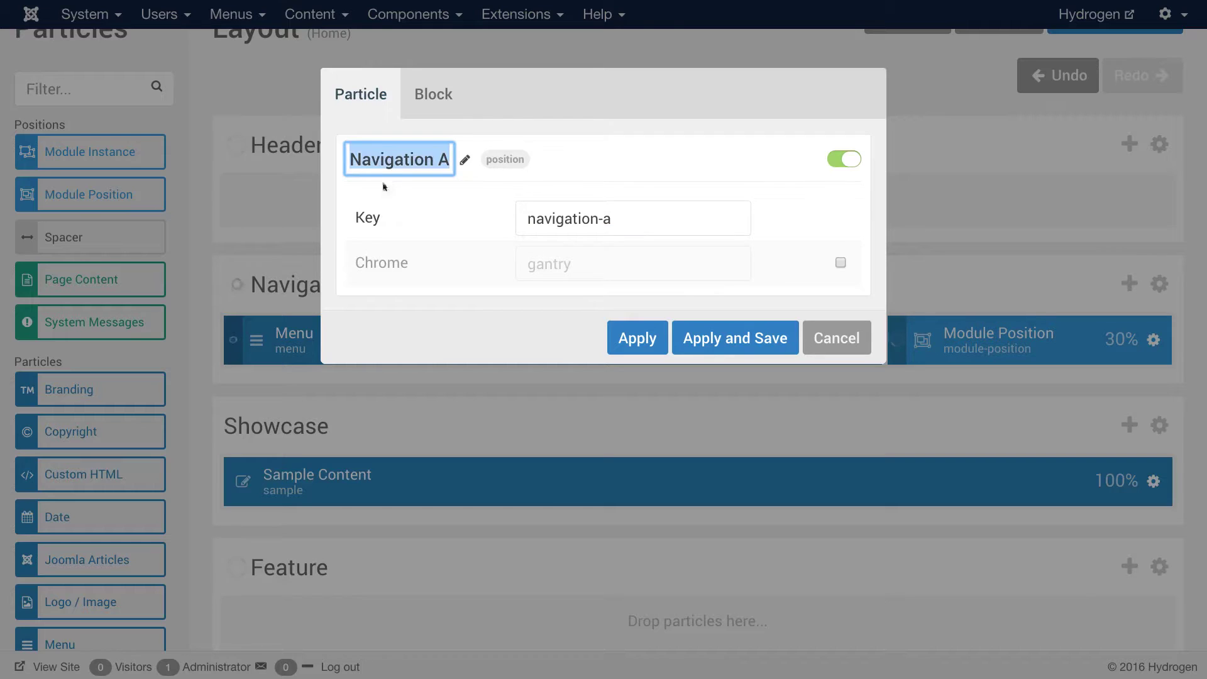
key(Return)
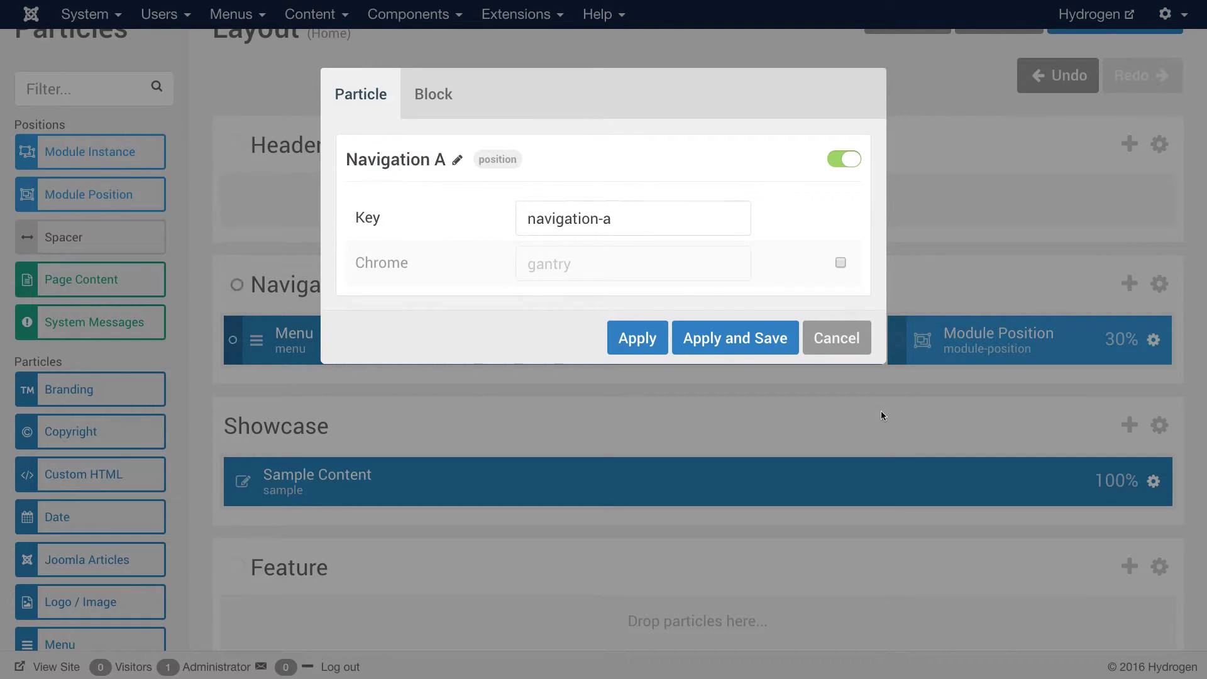
Step: Review the title and key fields, then apply the position settings to the layout
click(638, 223)
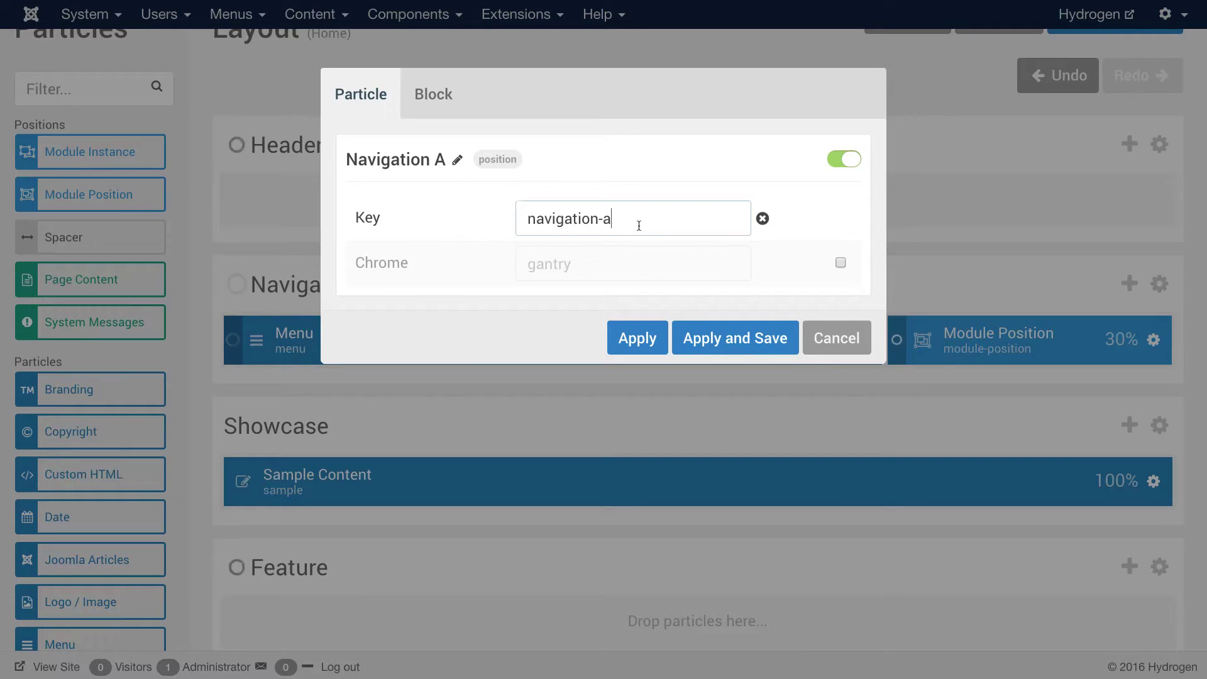
drag(400, 159, 435, 165)
click(403, 159)
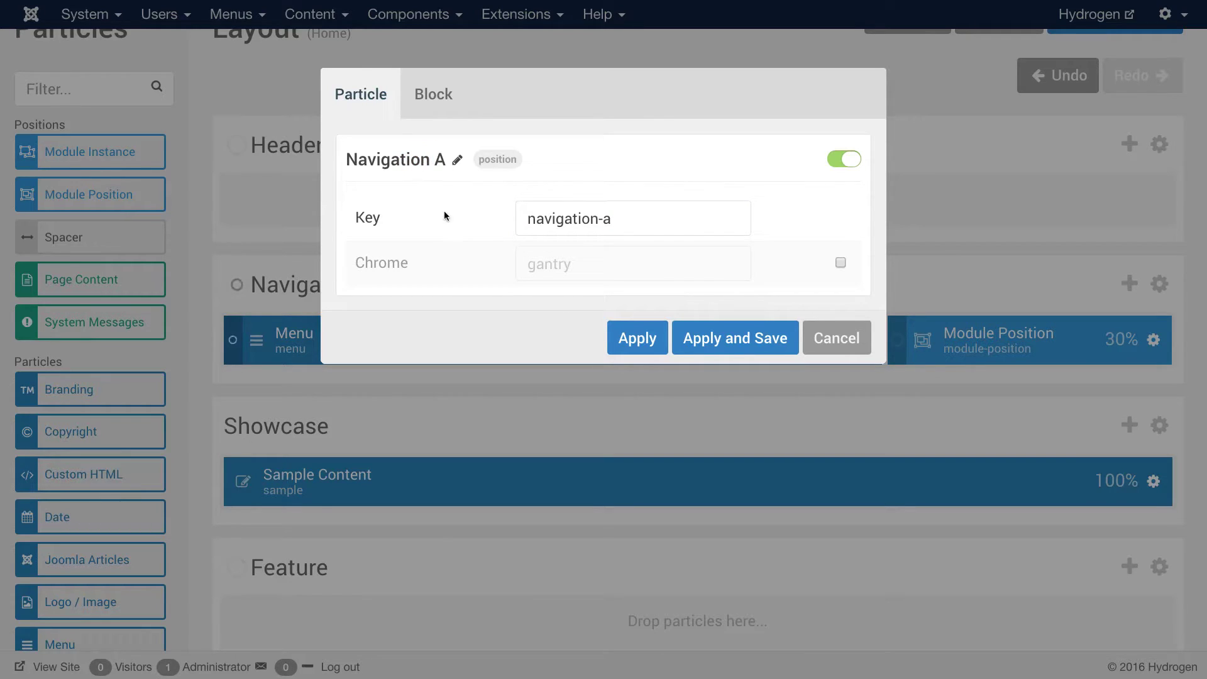
click(631, 228)
drag(627, 218, 512, 219)
click(642, 225)
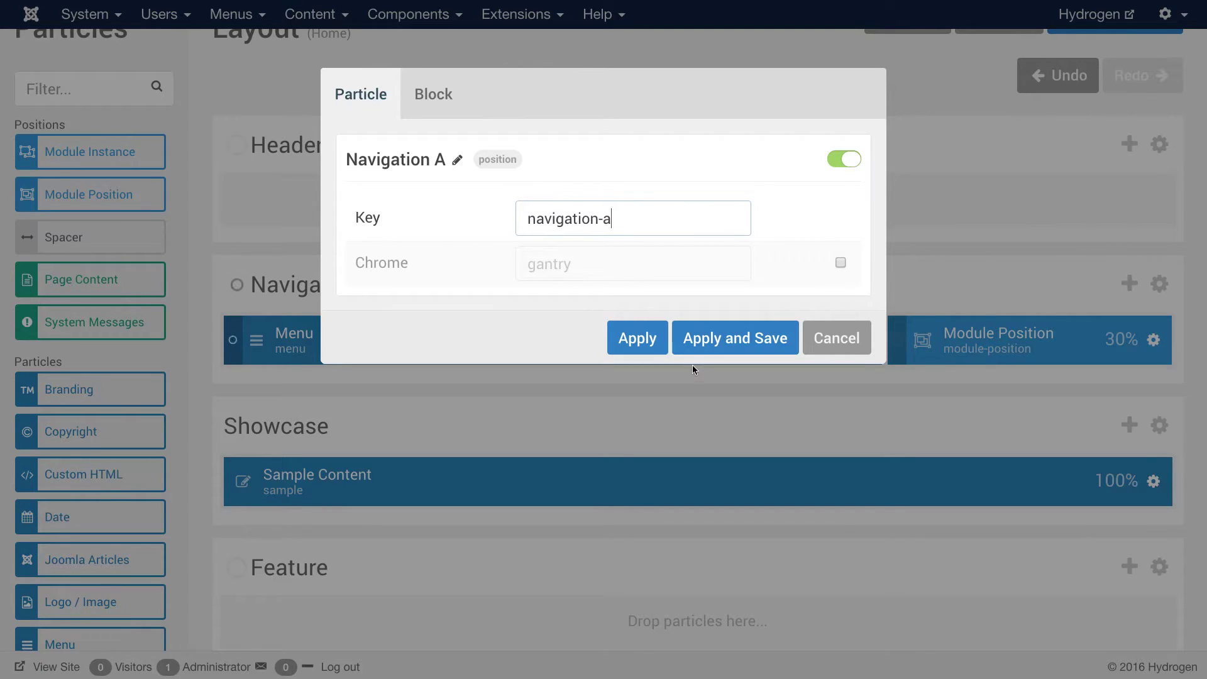
click(730, 343)
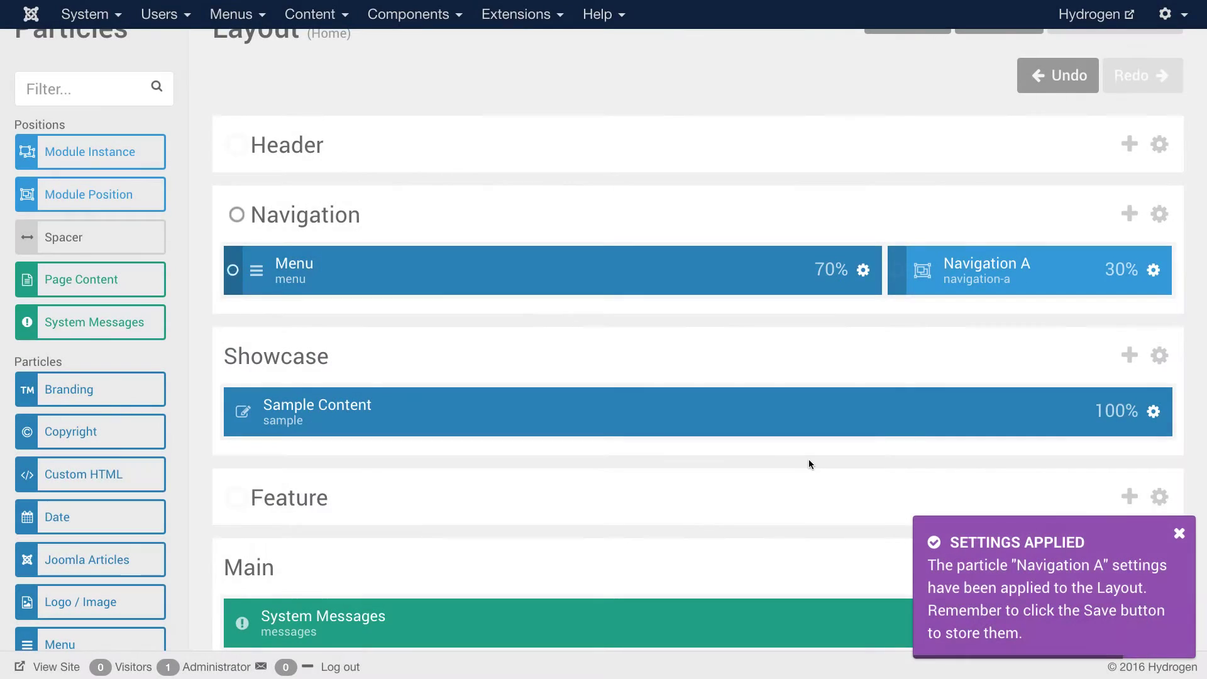
Step: Scroll back to the top of the Gantry 5 admin page
scroll(844, 435, up, 1)
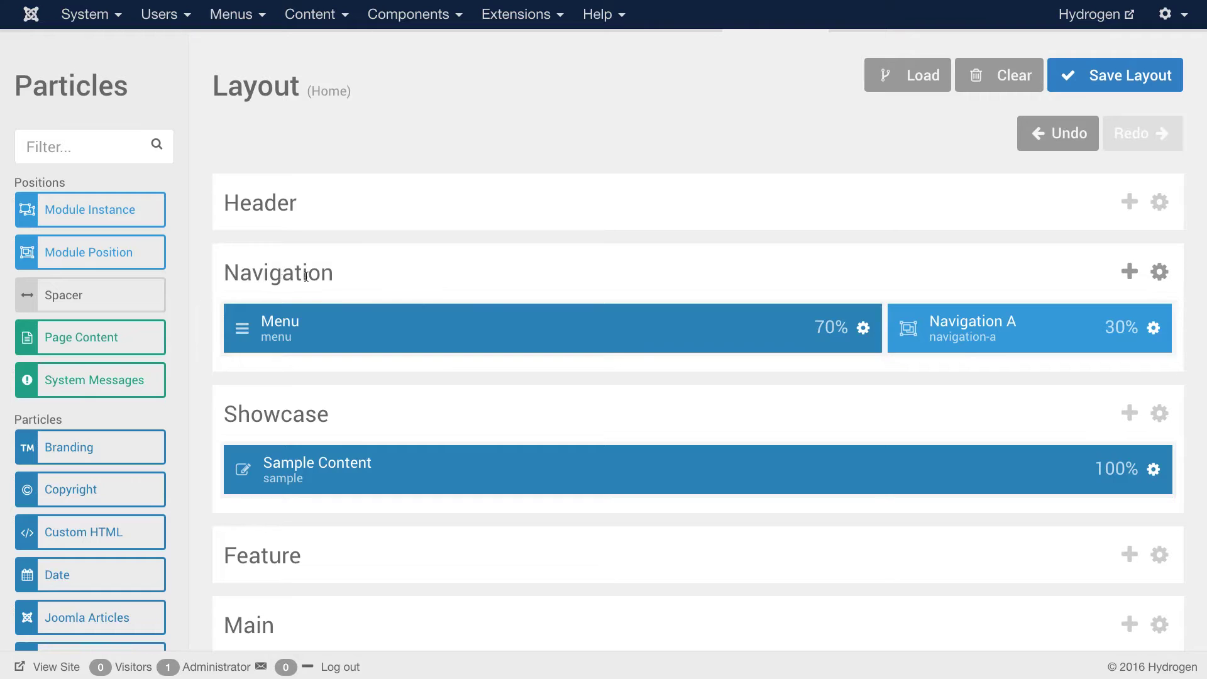
scroll(847, 302, up, 2)
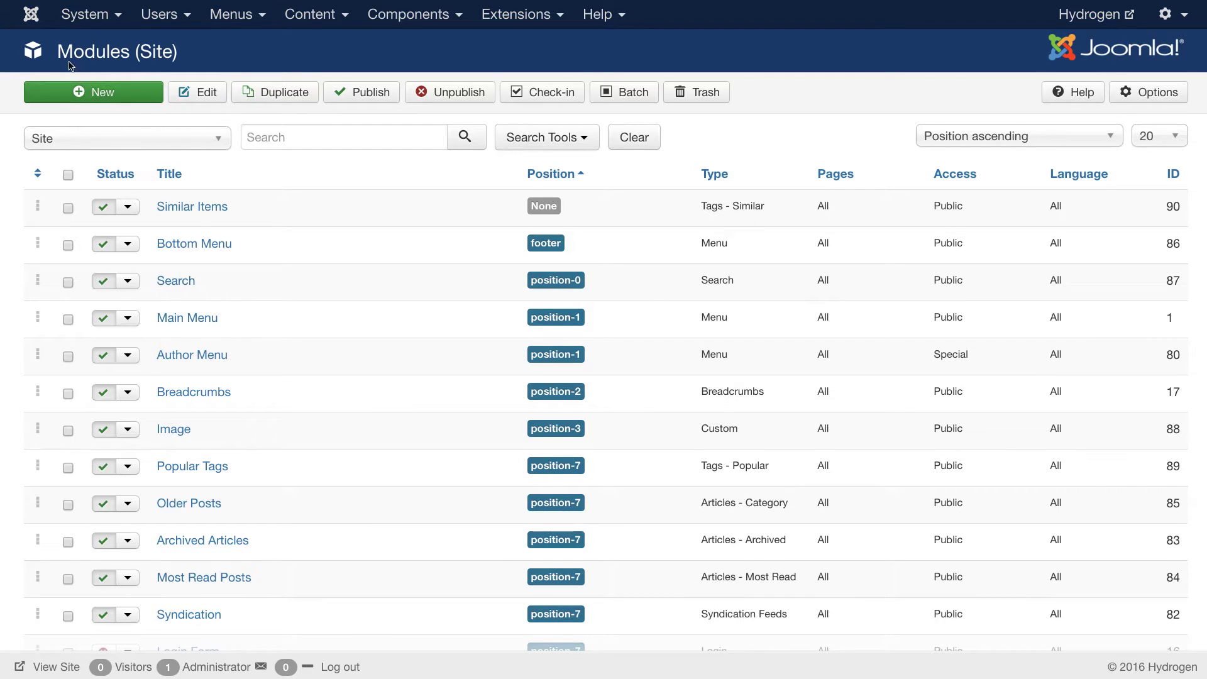
Step: Create a new module of type Gantry 5 Particle
click(90, 95)
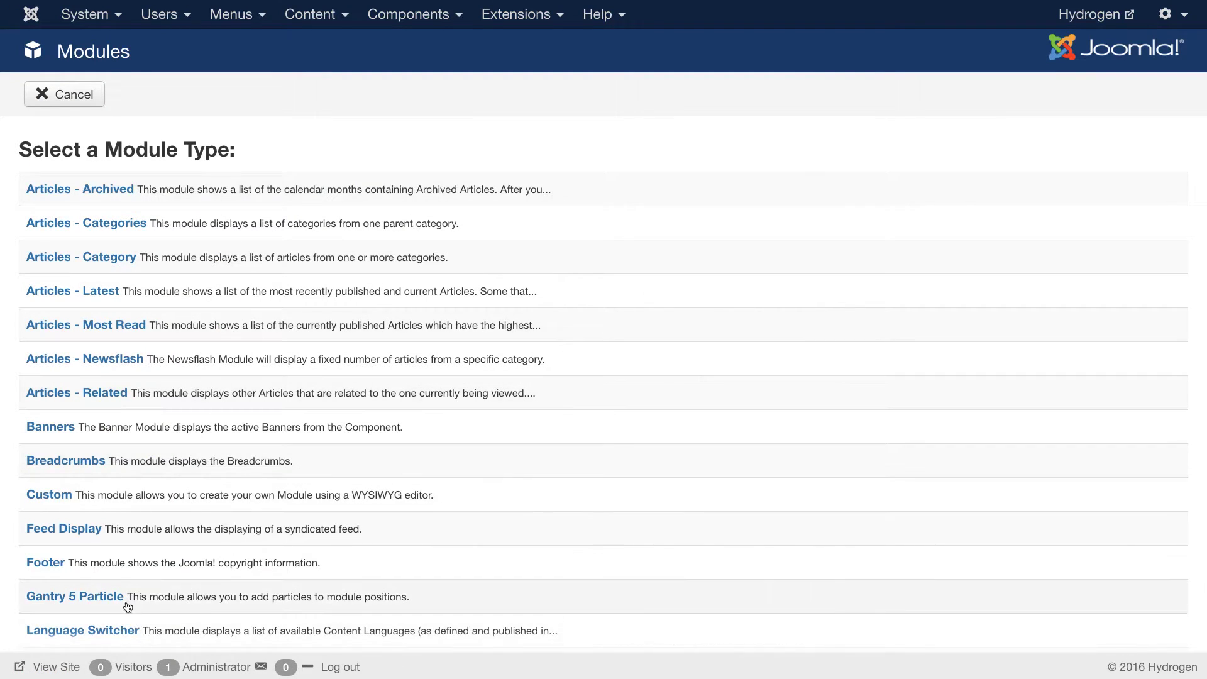
scroll(91, 507, down, 2)
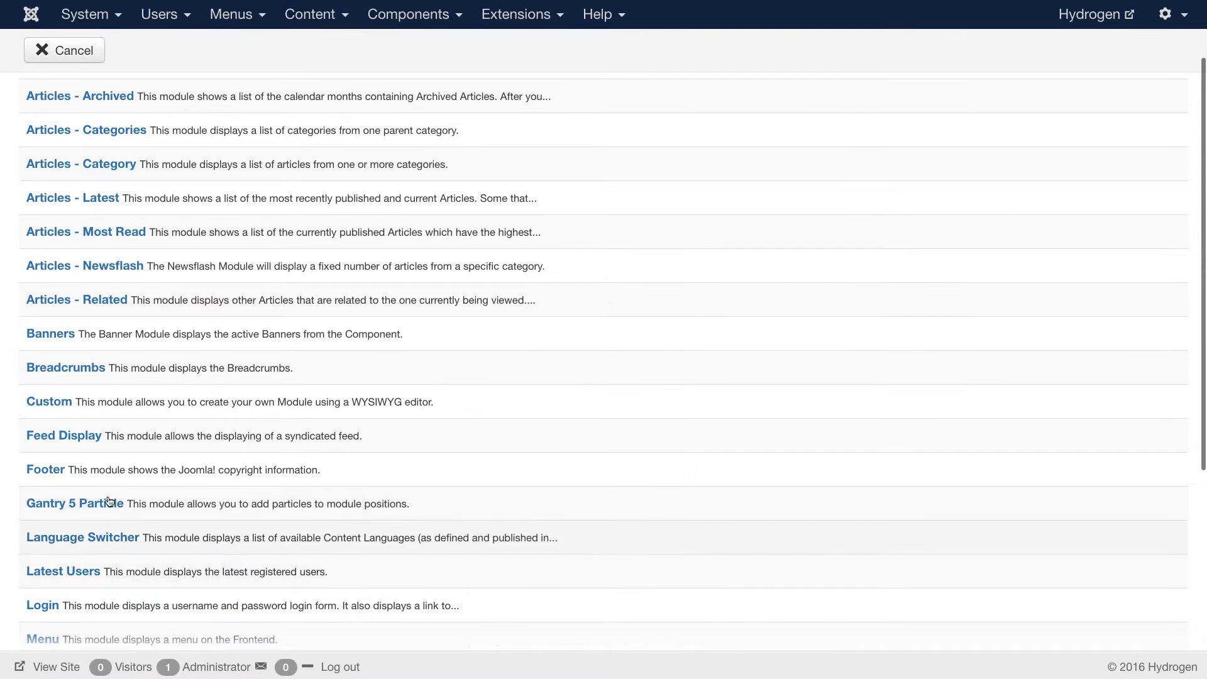
click(91, 506)
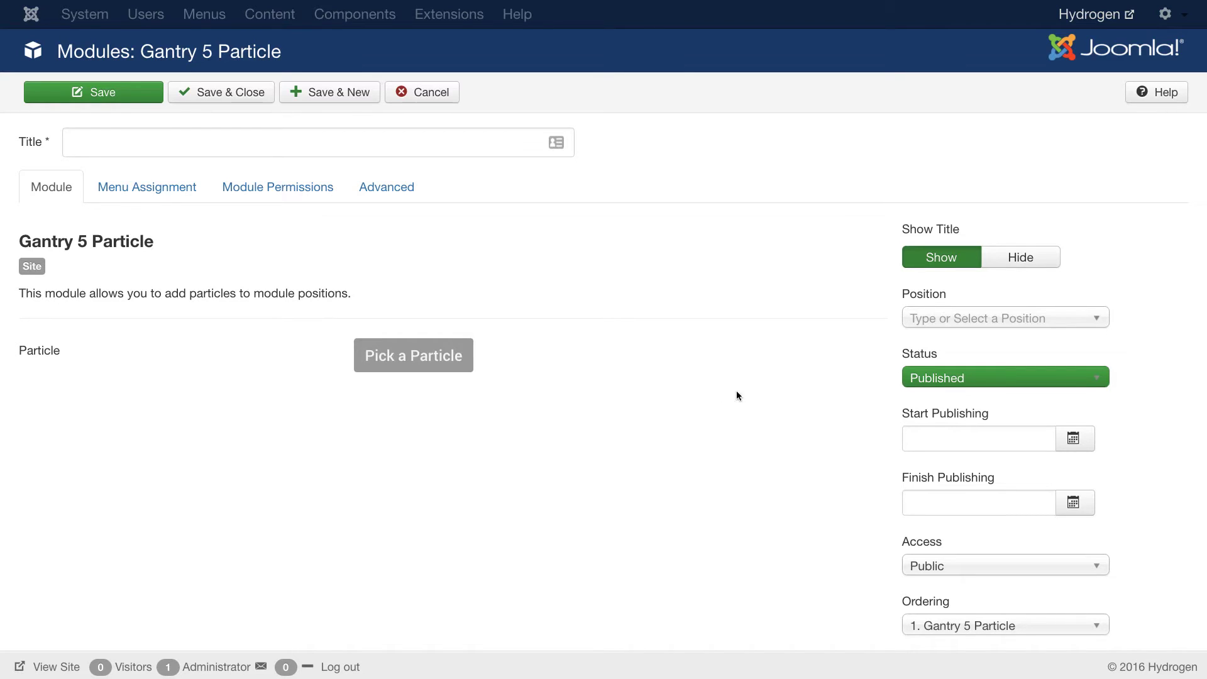
Step: Title the module 'Date Particle' and assign it to the Navigation A [navigation-a] position
click(386, 188)
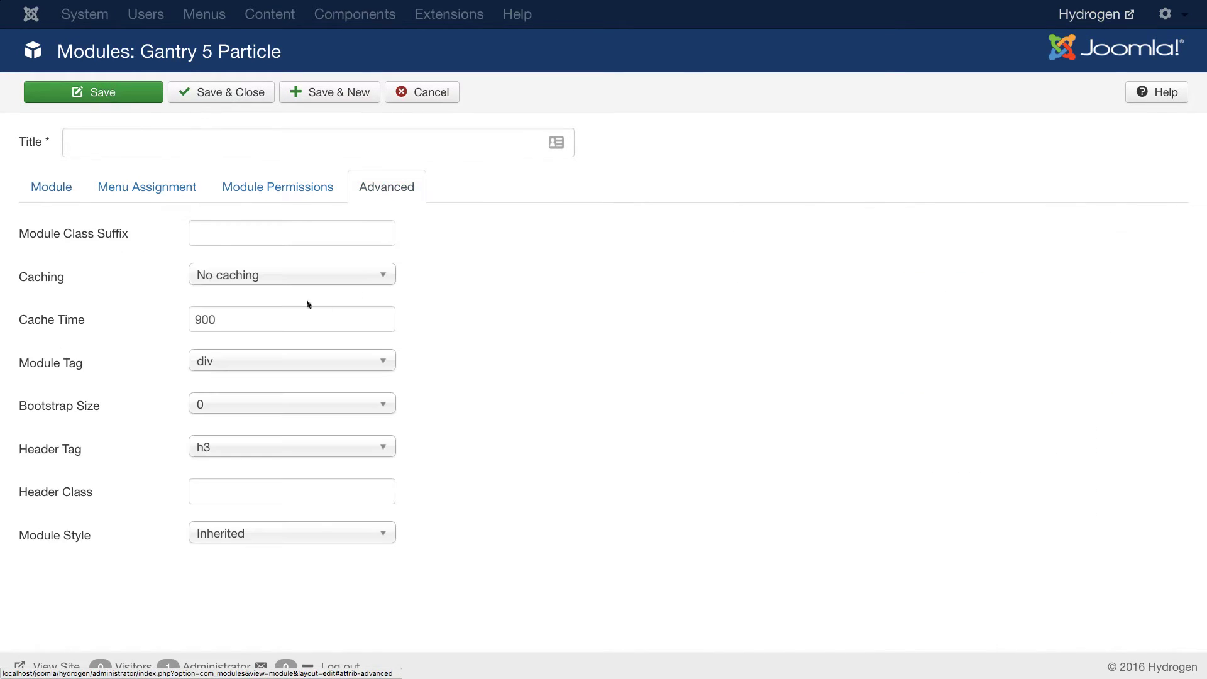
click(60, 191)
click(293, 151)
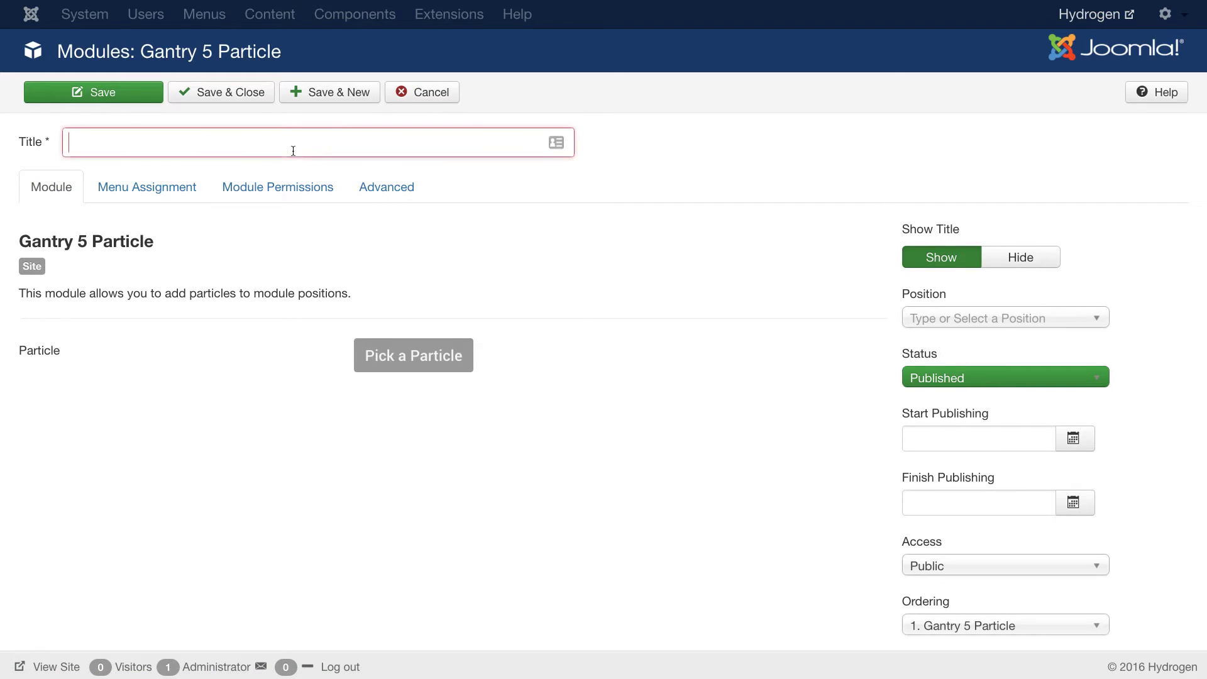
text(Date Particle)
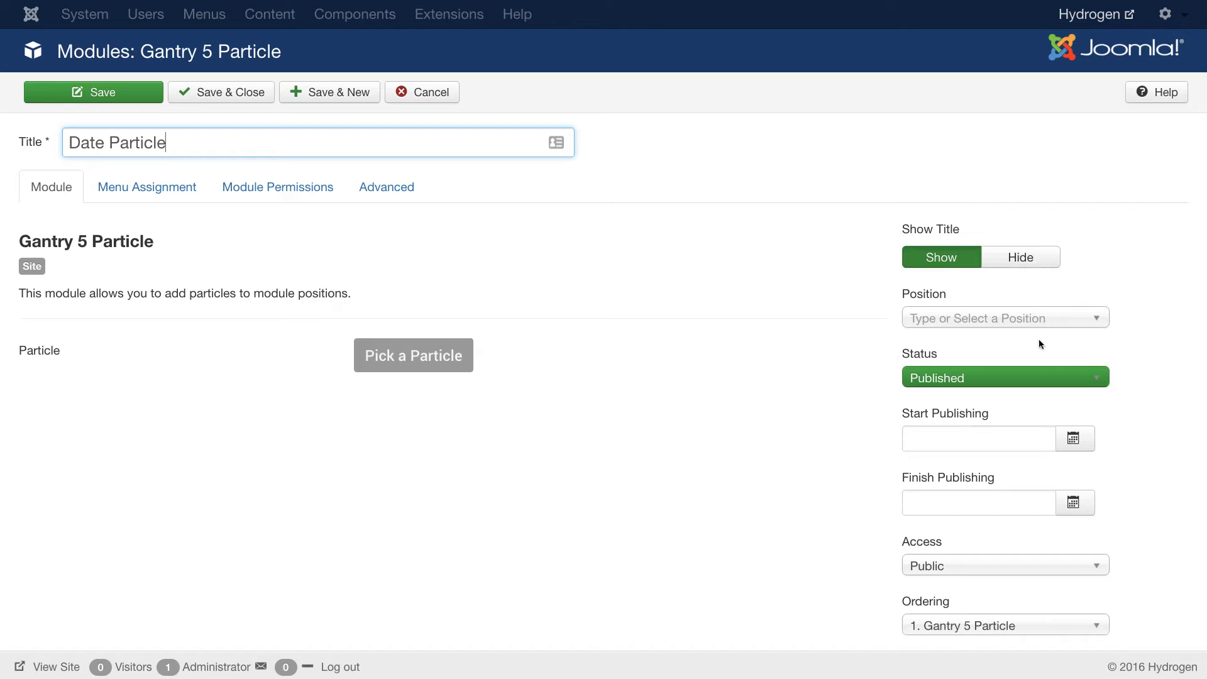
click(994, 323)
text(nav)
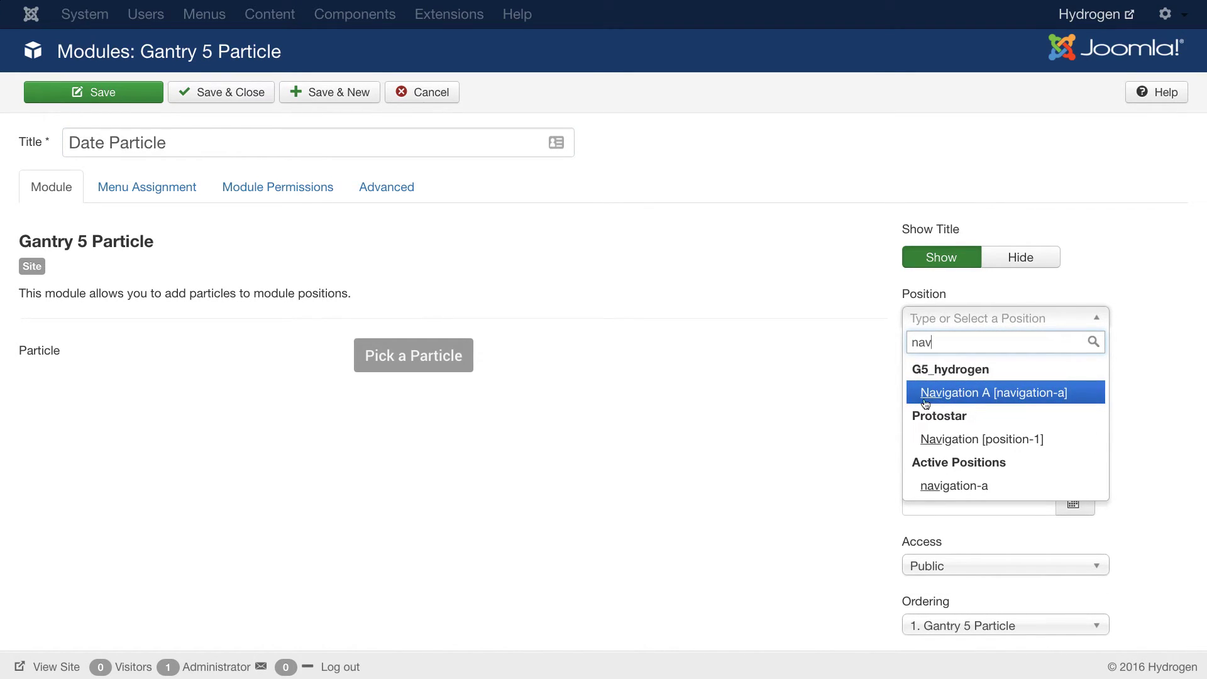
click(972, 394)
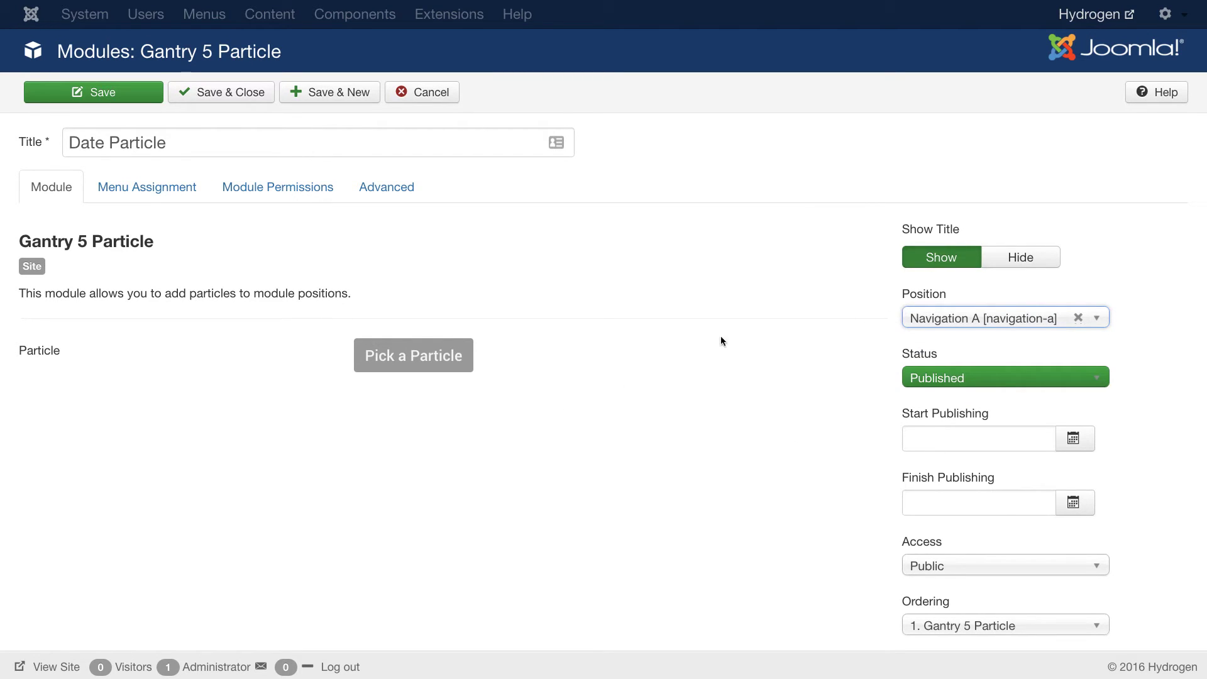
Step: Pick the Date particle and apply its settings: date class, Friday, April 15, 2016 format
click(418, 369)
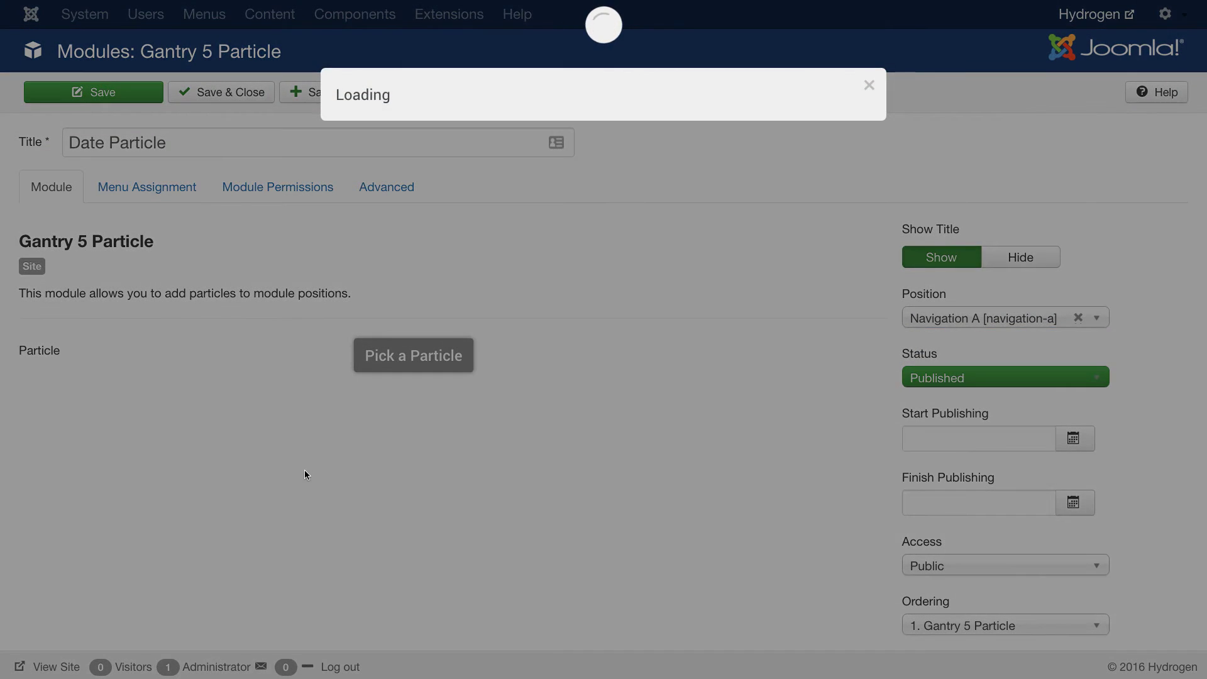
click(749, 243)
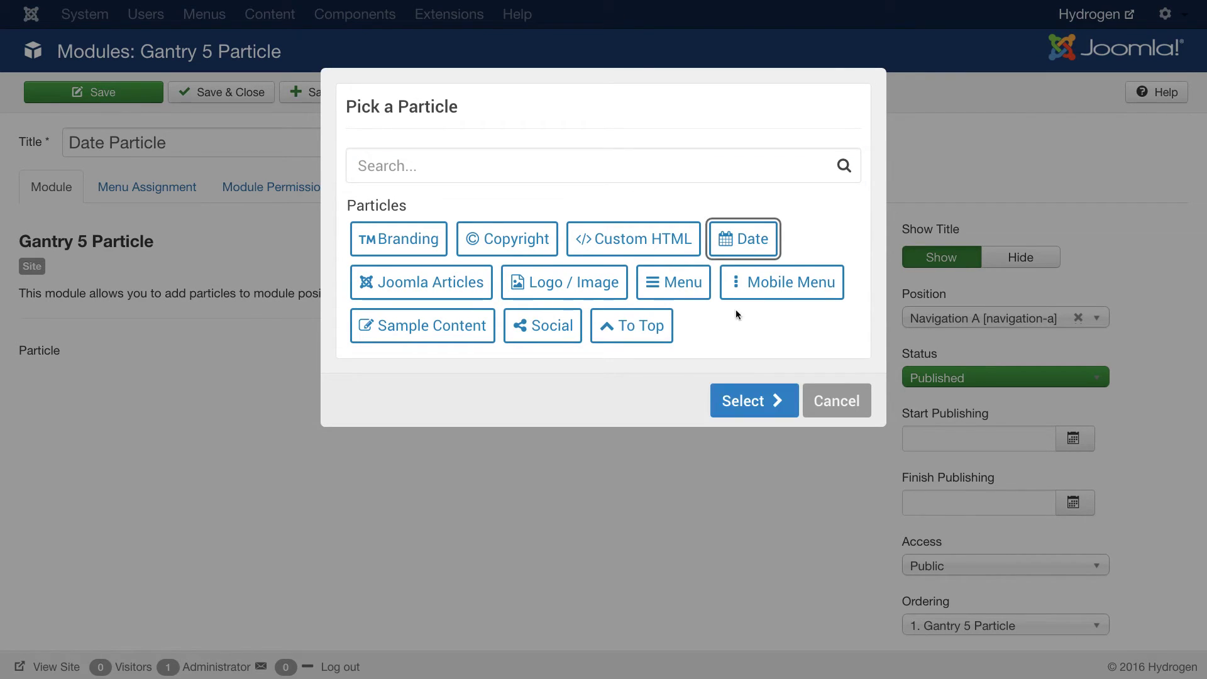
click(763, 409)
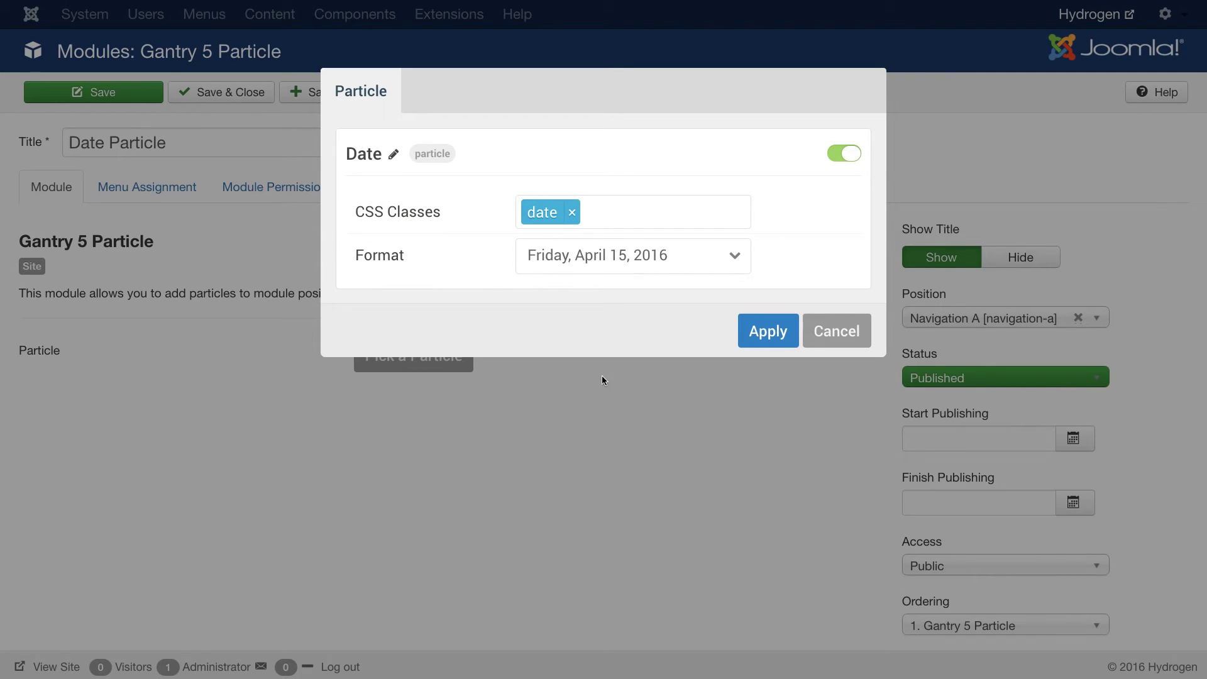
click(767, 332)
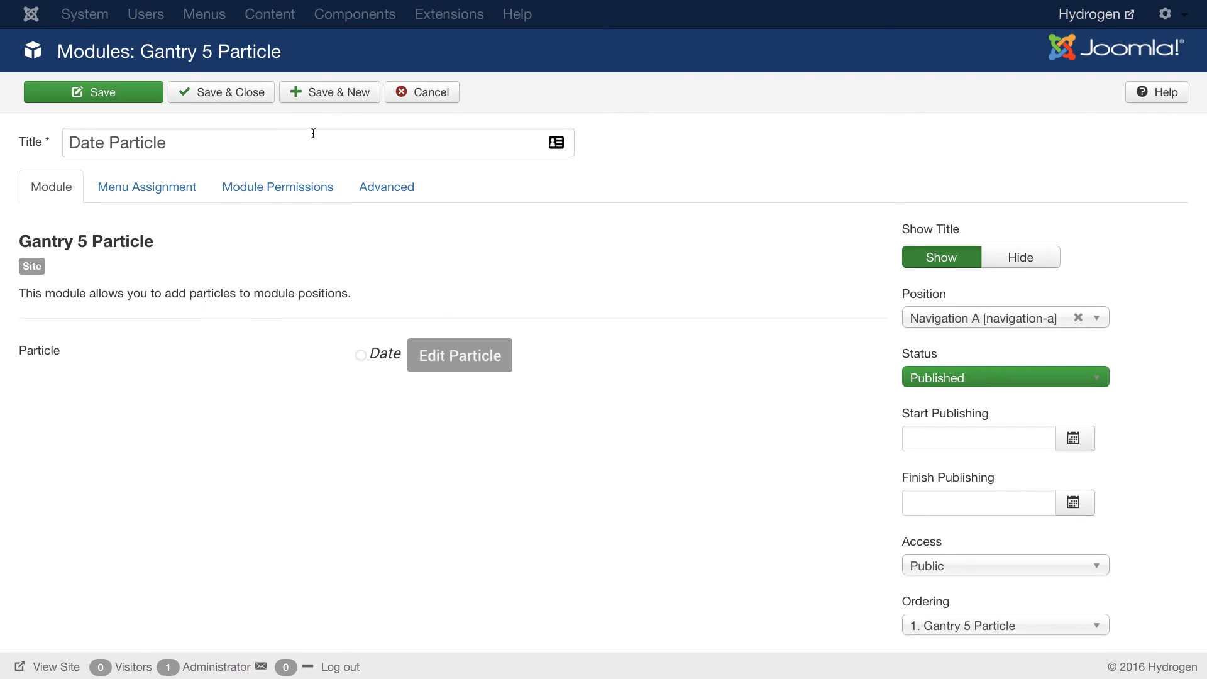
Step: Save and close the Date Particle module
click(227, 96)
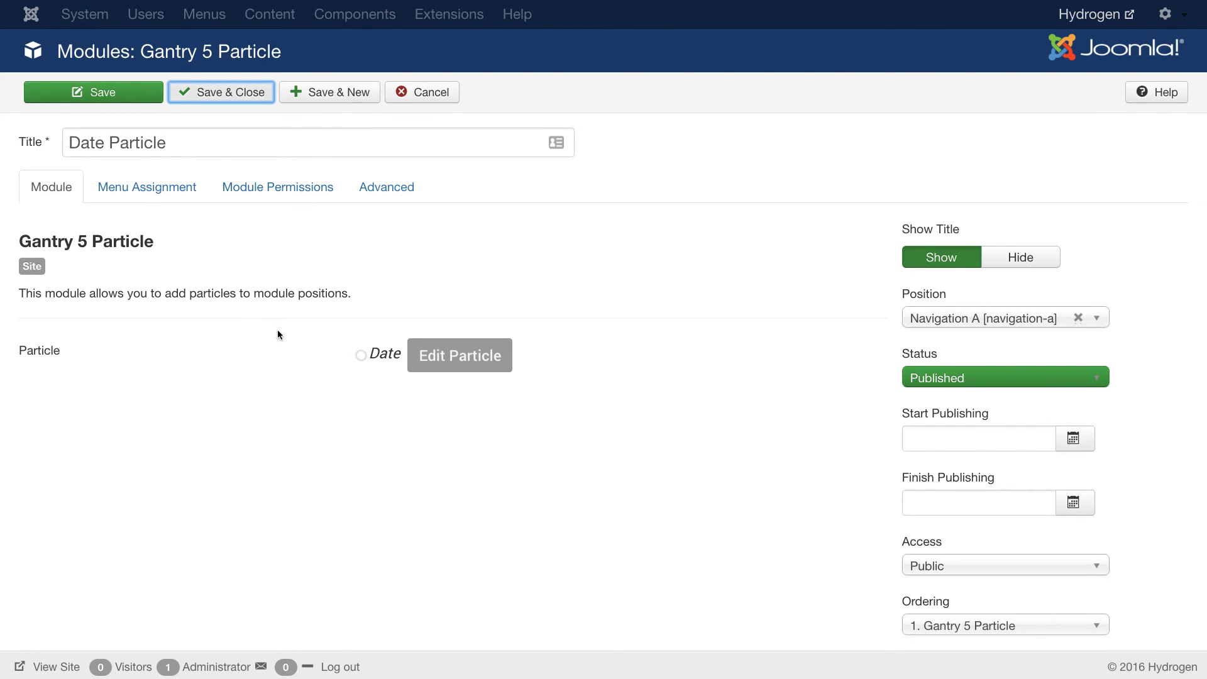